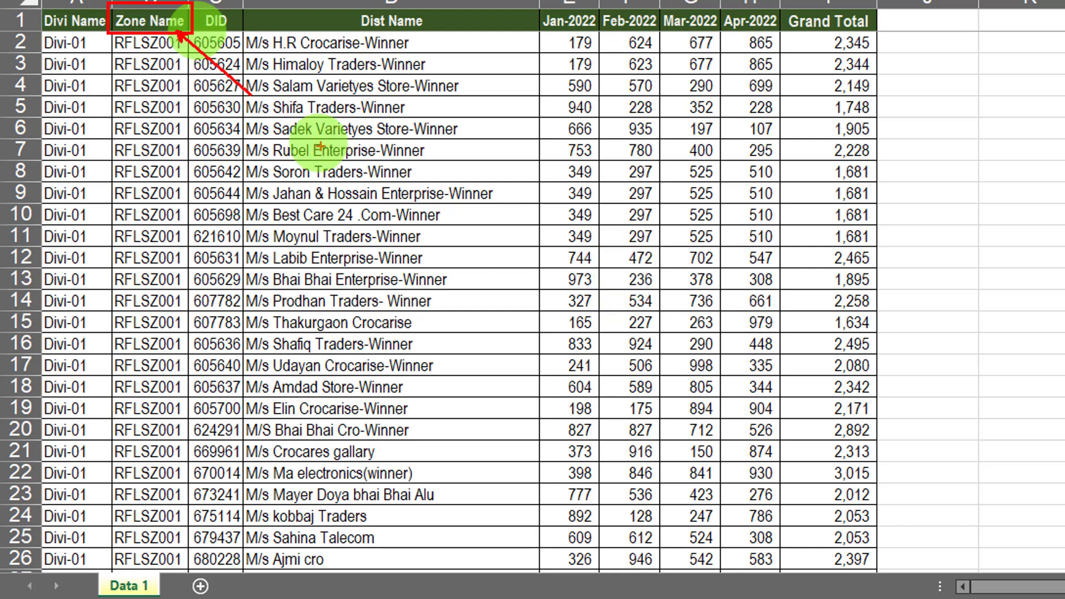
mouse_move(38, 5)
left_mouse_down()
mouse_move(124, 25)
mouse_move(114, 29)
mouse_move(151, 75)
left_mouse_up()
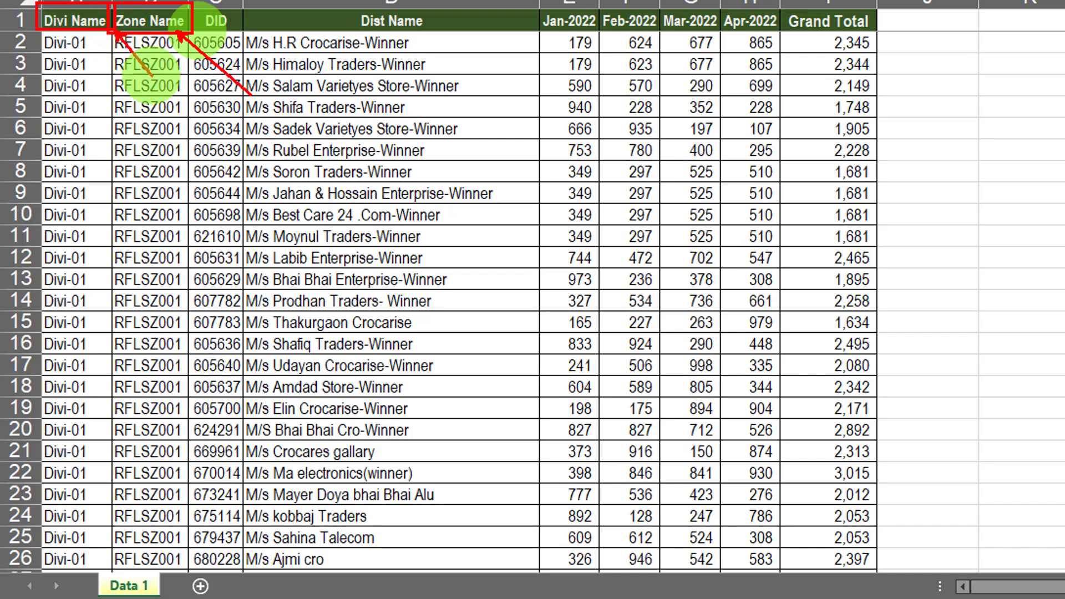
left_click_drag(304, 2, 449, 45)
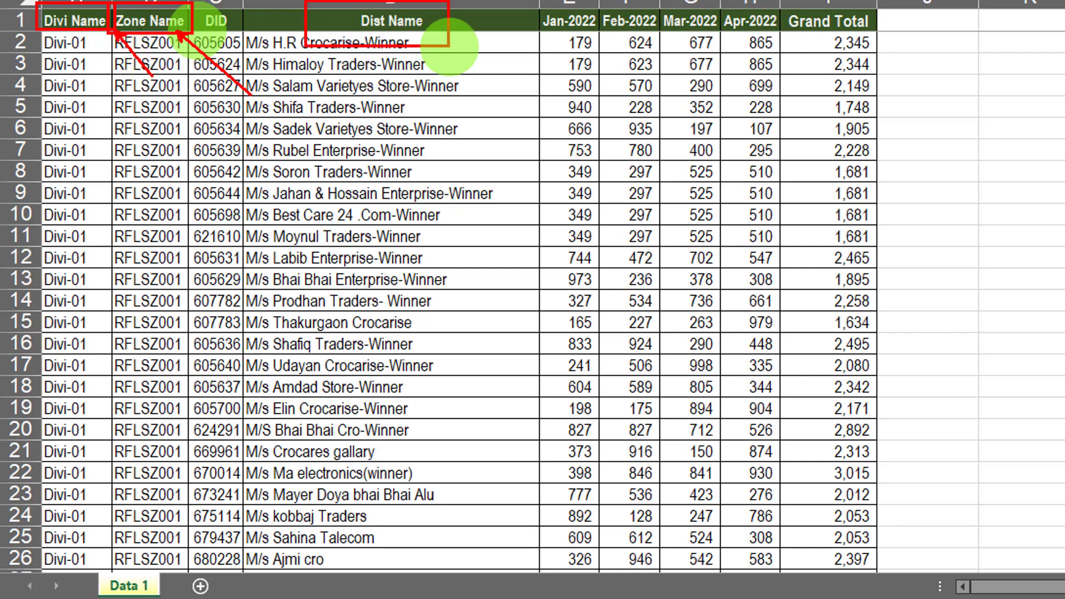
left_click_drag(530, 1, 779, 38)
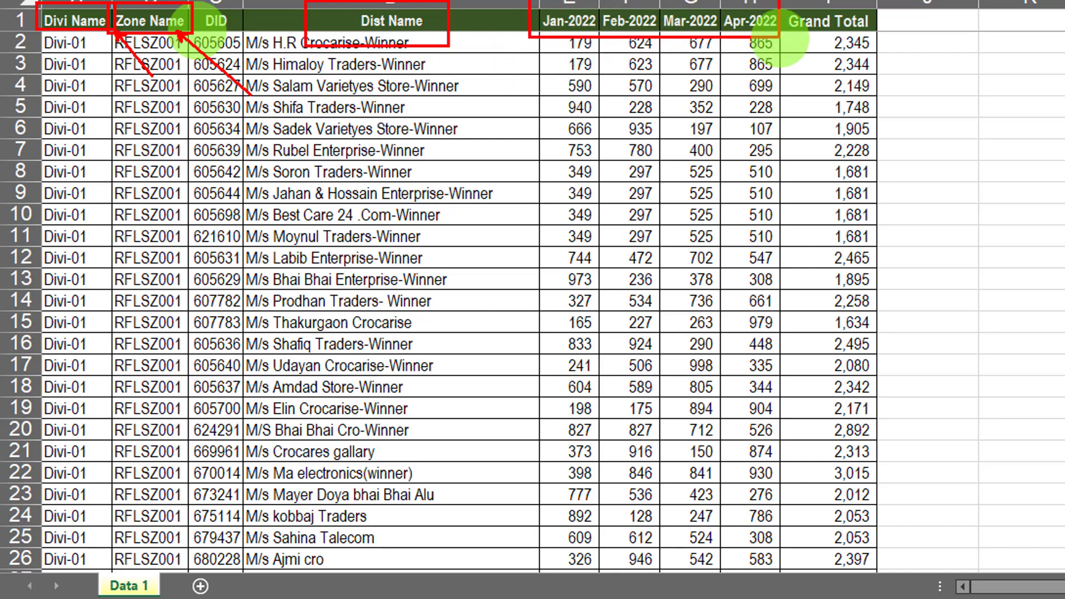
left_click_drag(785, 9, 893, 31)
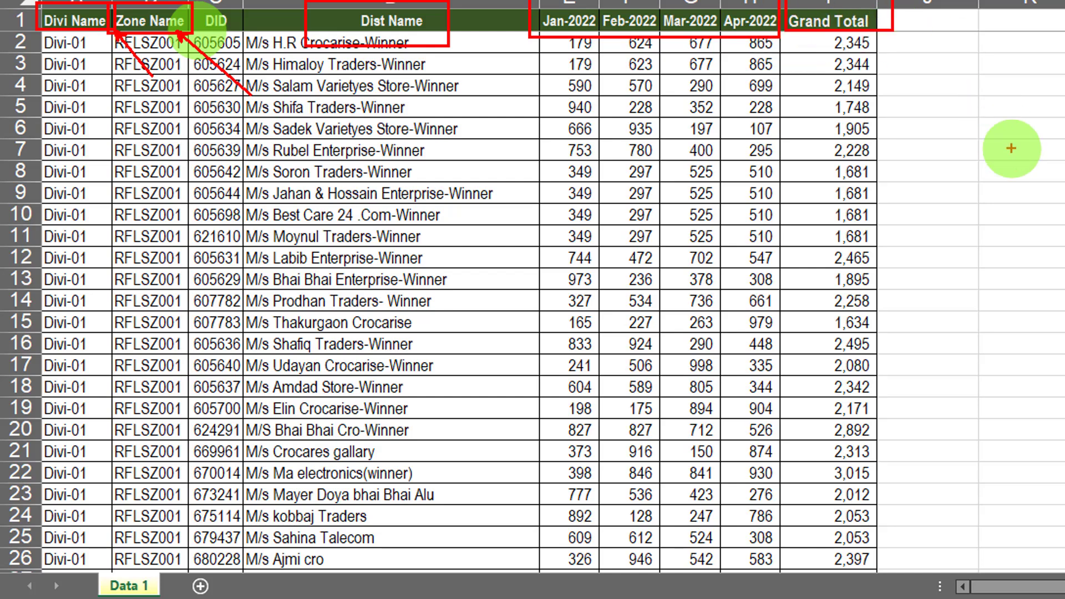
key("Escape")
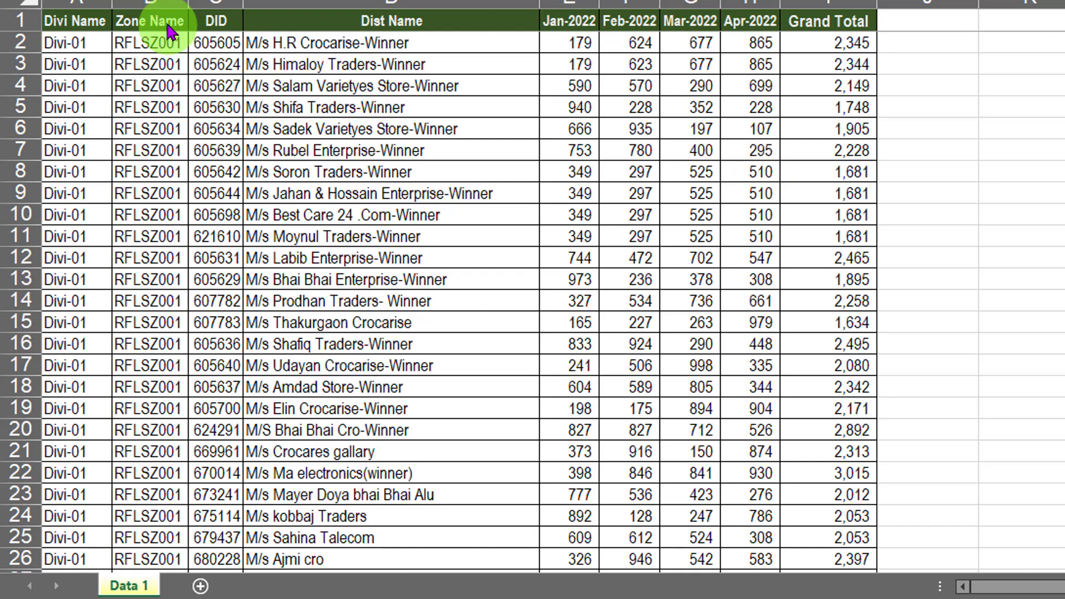
Turn on filtering for header row A1:I1 and review the list of zones in the Zone Name filter
left_click_drag(92, 22, 870, 19)
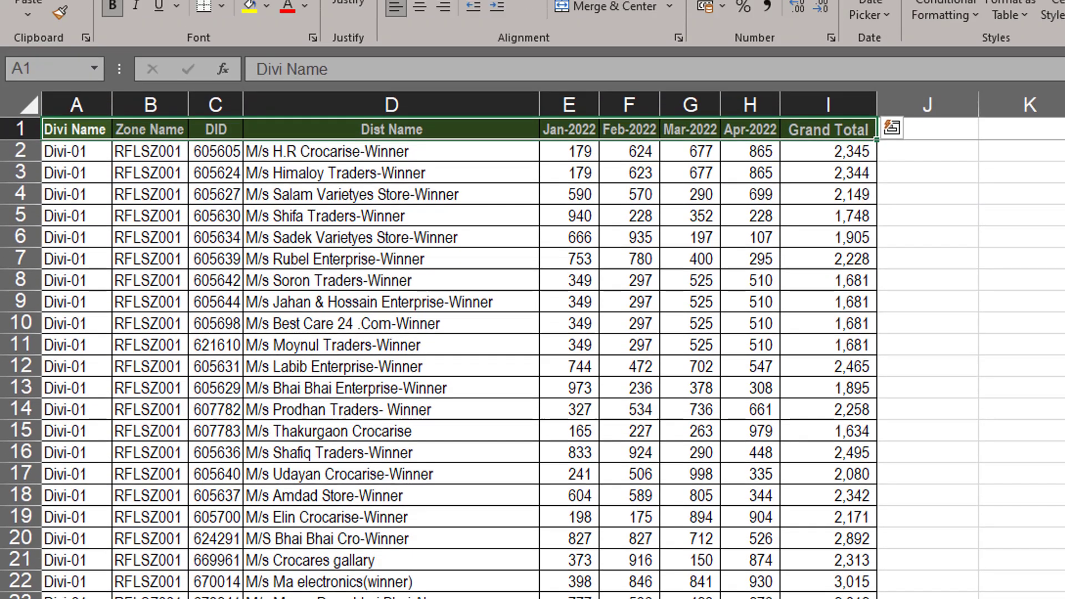
left_click(384, 21)
left_click(812, 75)
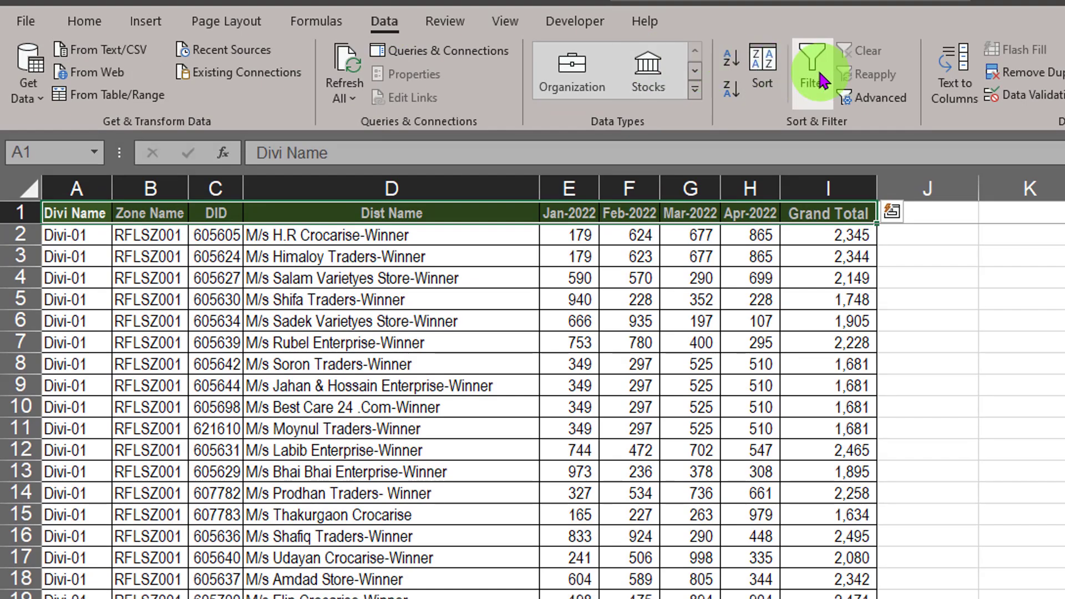
left_click(178, 213)
scroll(174, 513, "down", 1)
scroll(175, 513, "down", 3)
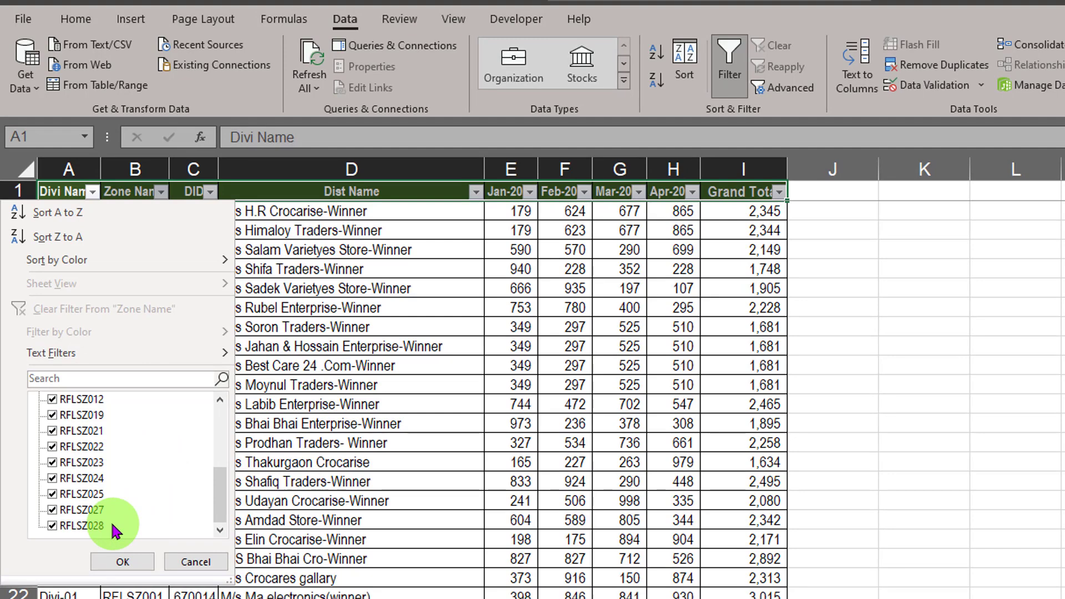
left_click(122, 561)
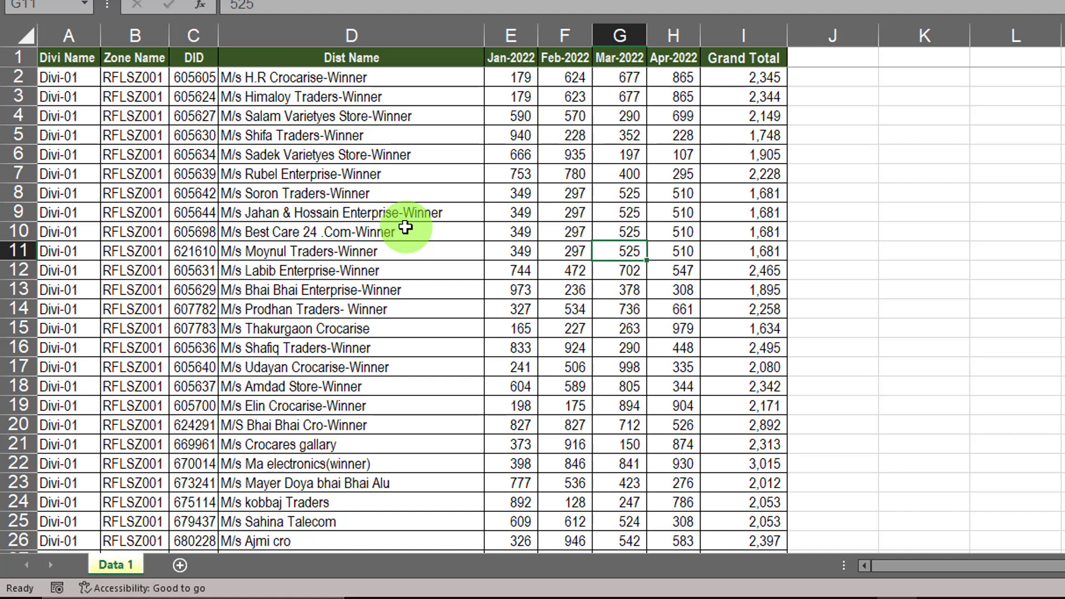
Insert a PivotTable on a new worksheet from the Data 1 range A1:I587
left_click(359, 175)
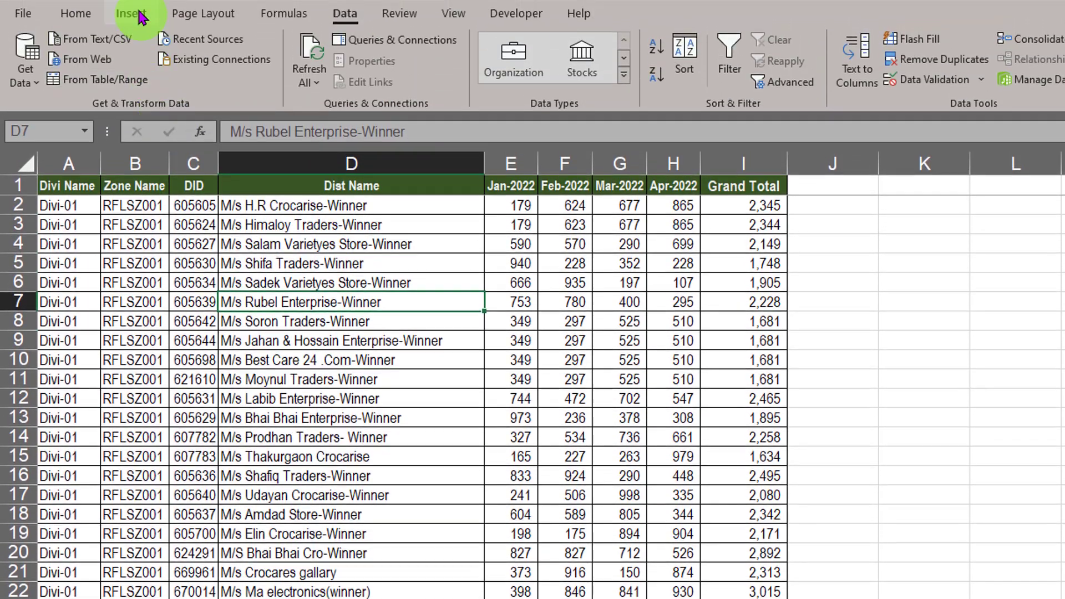
left_click(130, 14)
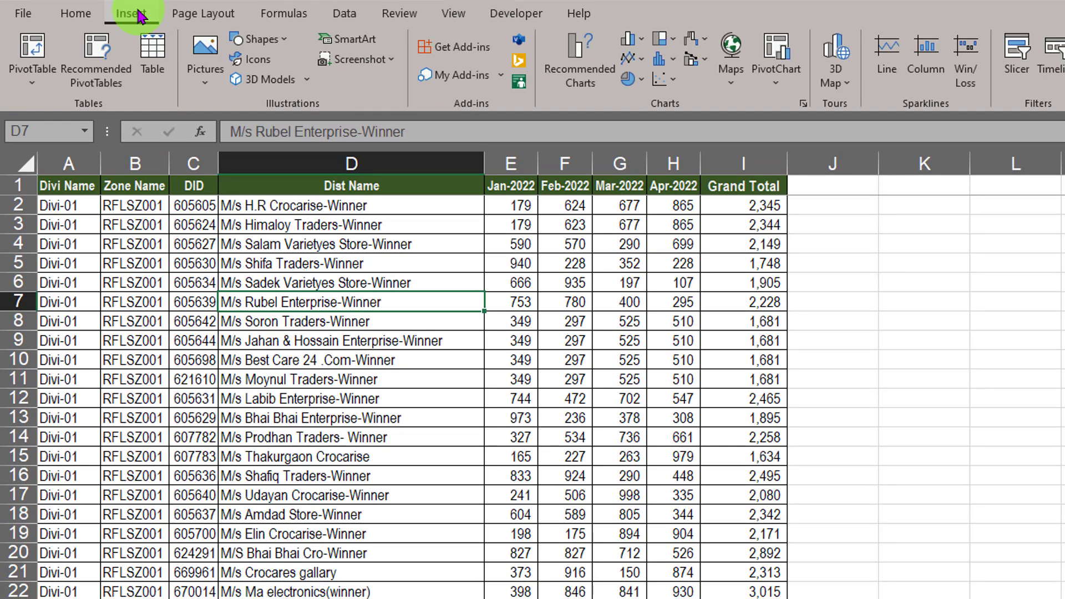
left_click(35, 55)
left_click_drag(799, 501, 799, 287)
left_click(666, 372)
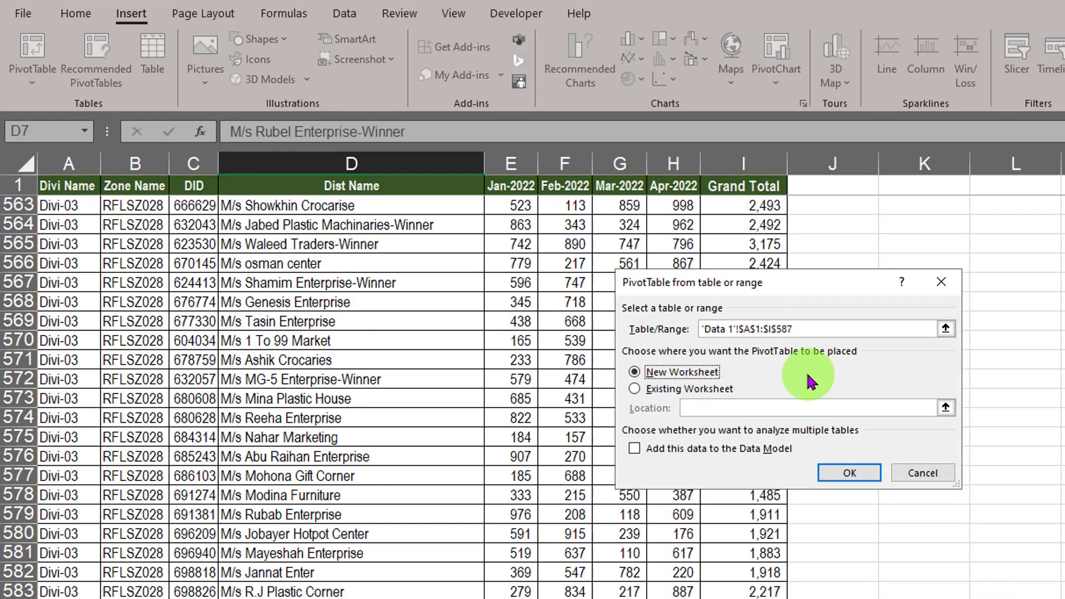
left_click(878, 478)
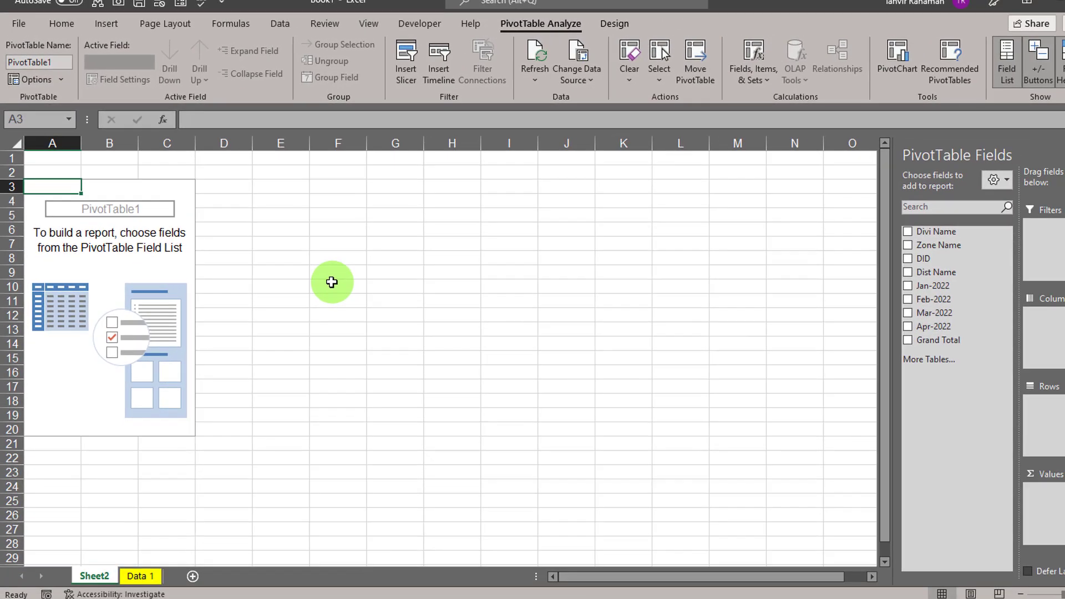
Place Zone Name in the pivot rows and add Jan-2022, Feb-2022, Mar-2022, Apr-2022 and Grand Total as summed values
left_click_drag(895, 283, 849, 280)
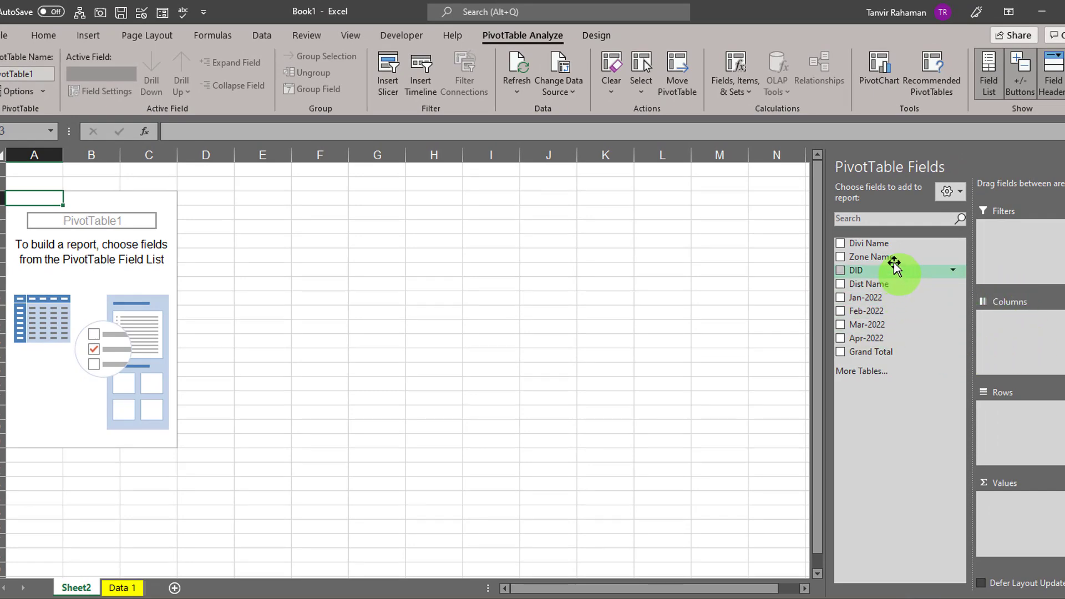
left_click_drag(891, 256, 1045, 428)
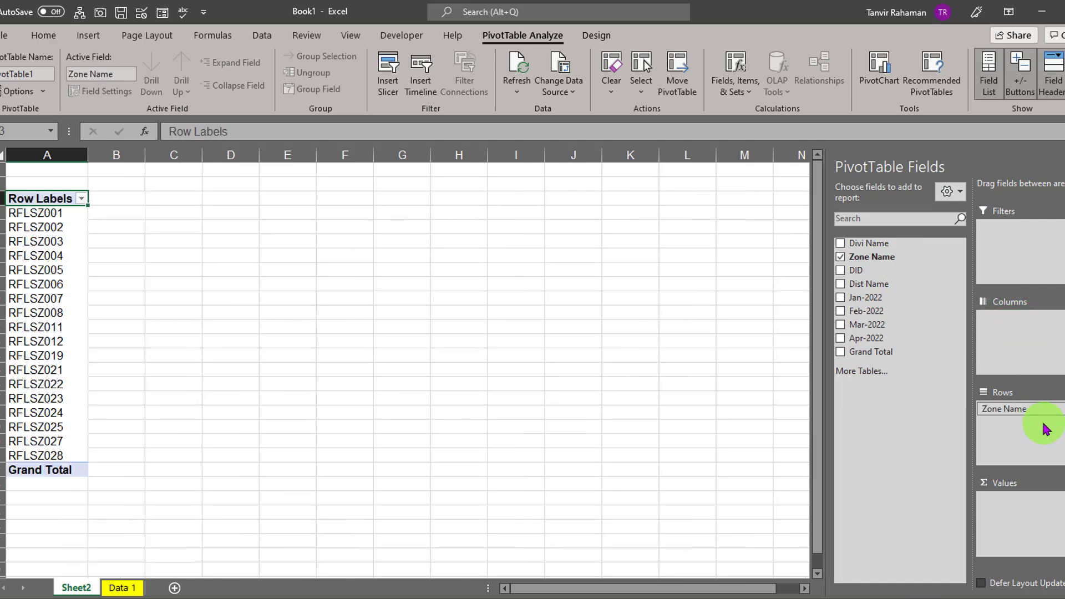
left_click_drag(868, 297, 1013, 506)
left_click(841, 311)
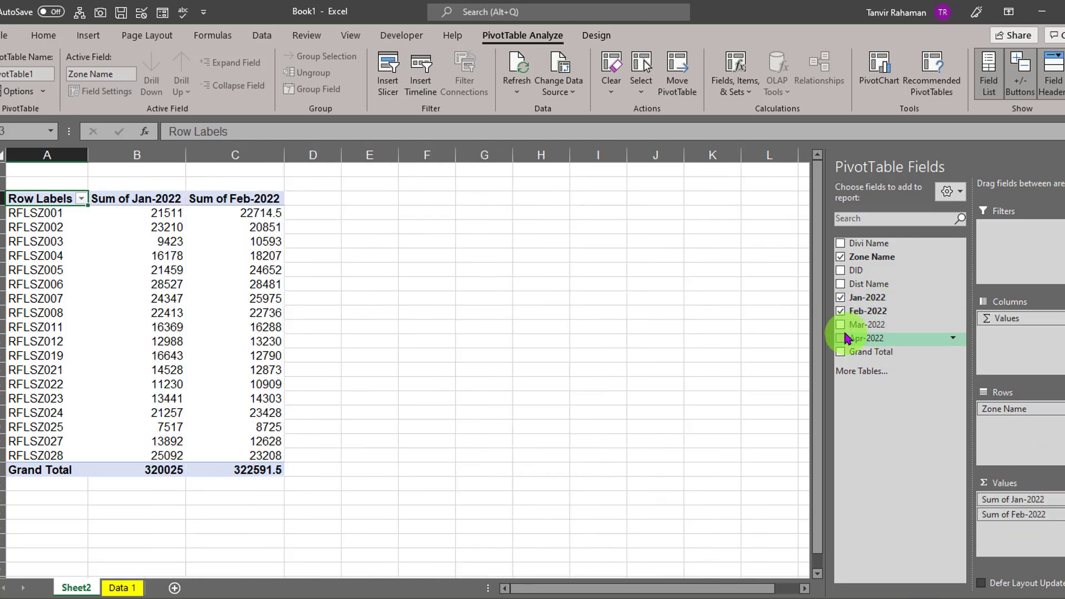
left_click(840, 325)
left_click(840, 339)
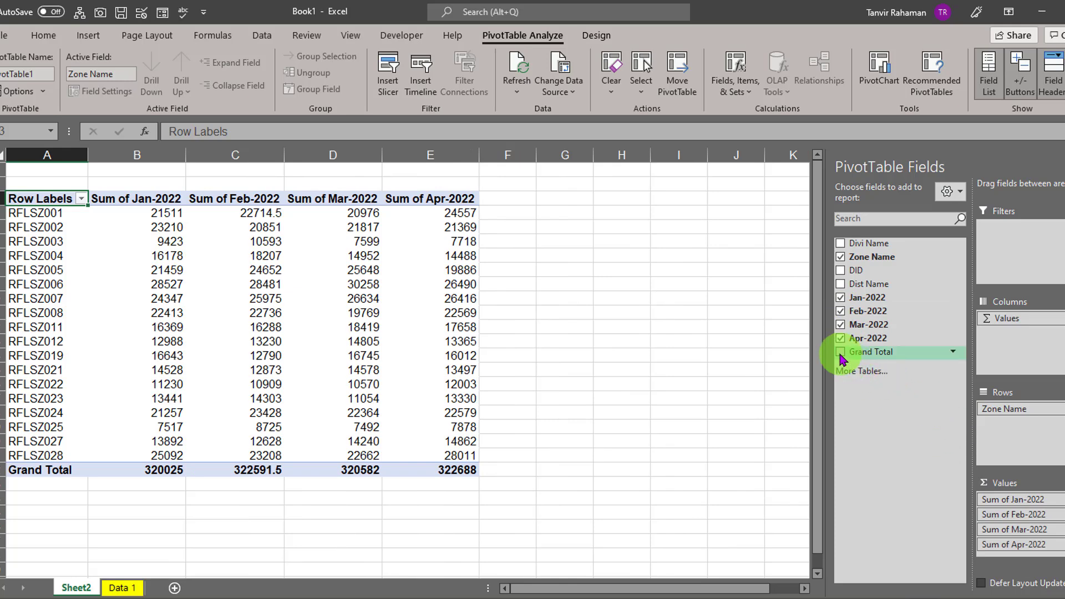
left_click(841, 352)
left_click(841, 352)
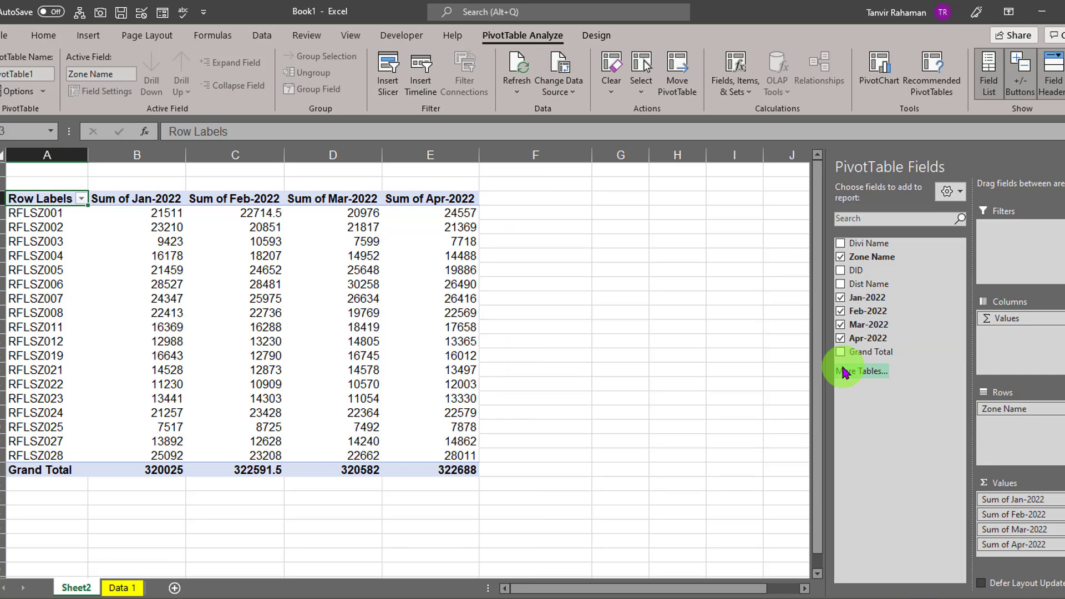
left_click(843, 352)
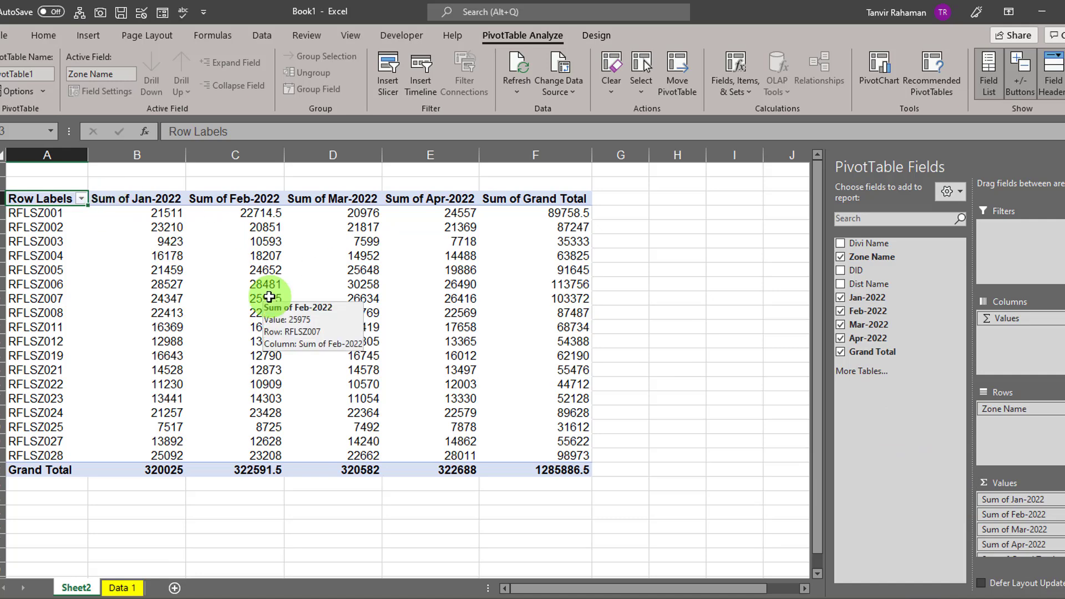
Apply all borders to the whole pivot table range A3:F22
left_click_drag(52, 198, 535, 466)
left_click(44, 35)
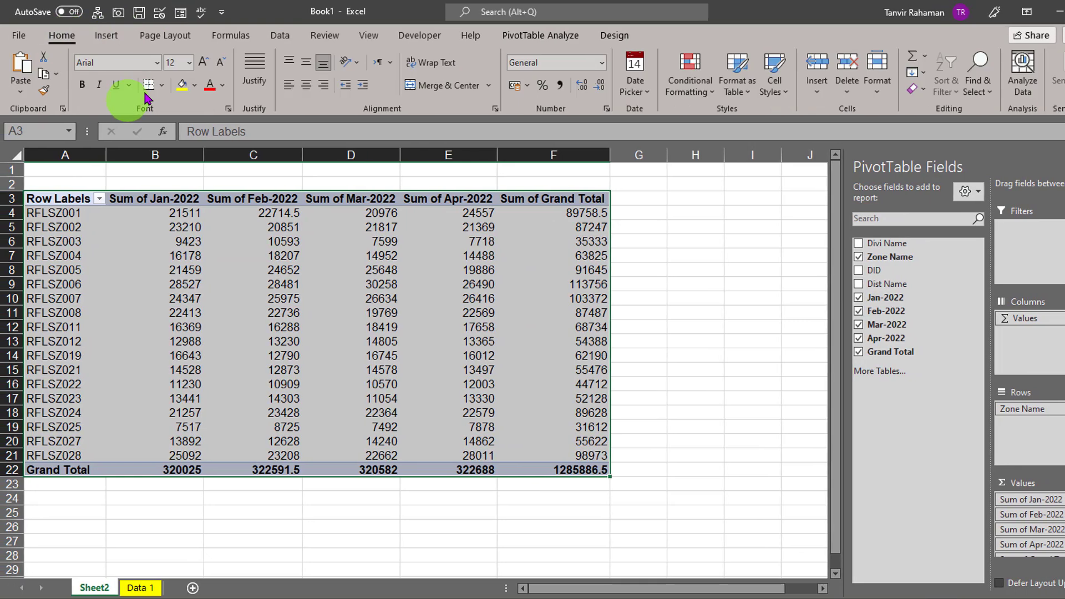
left_click(162, 85)
left_click(237, 225)
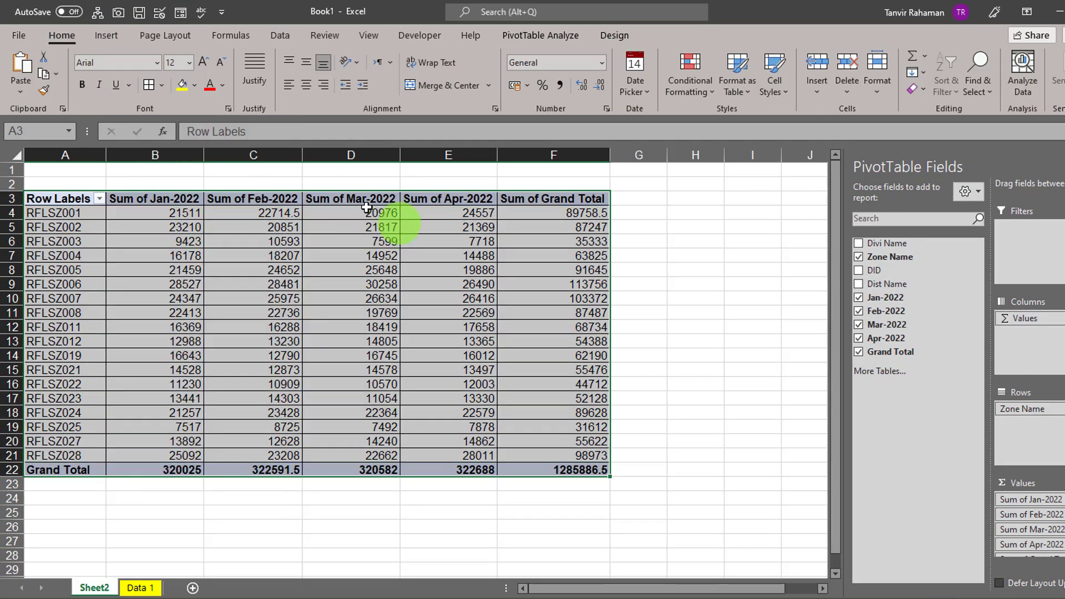
Change the pivot table's report layout to Tabular Form
left_click(383, 284)
left_click(616, 35)
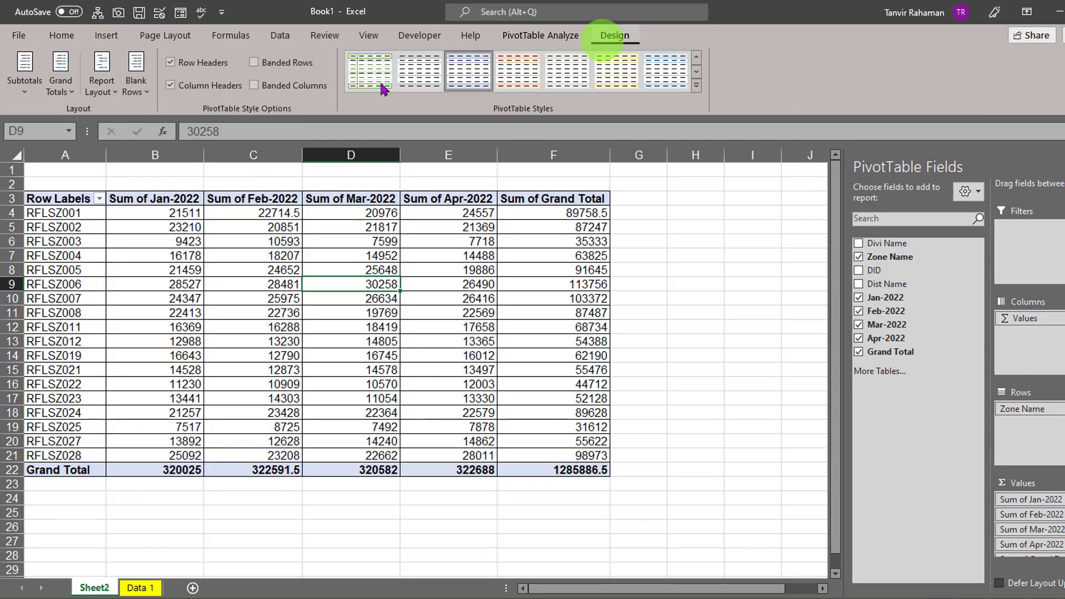
left_click(103, 83)
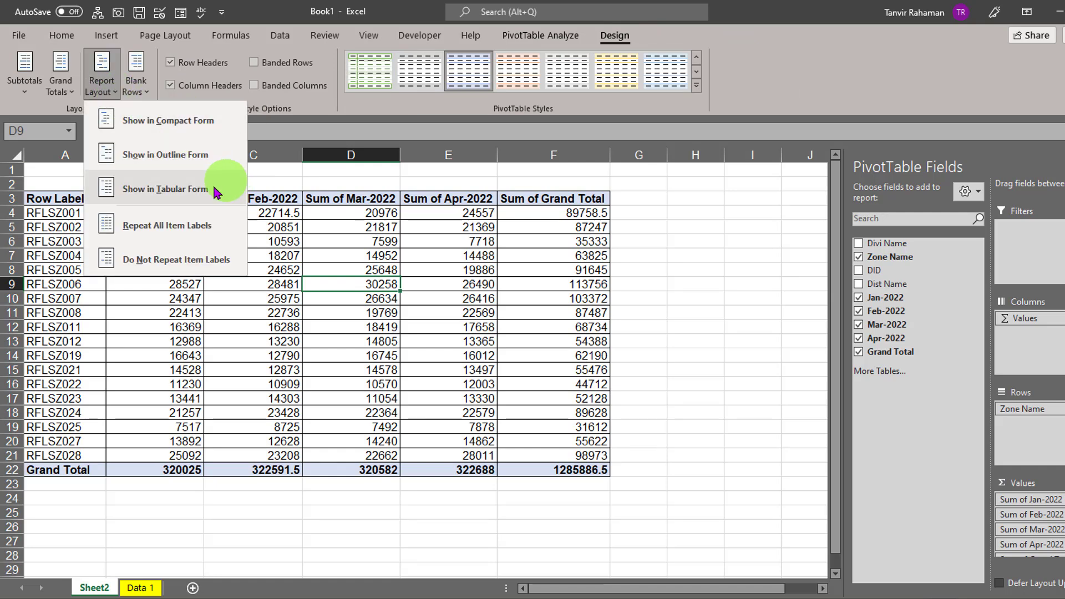
left_click(186, 189)
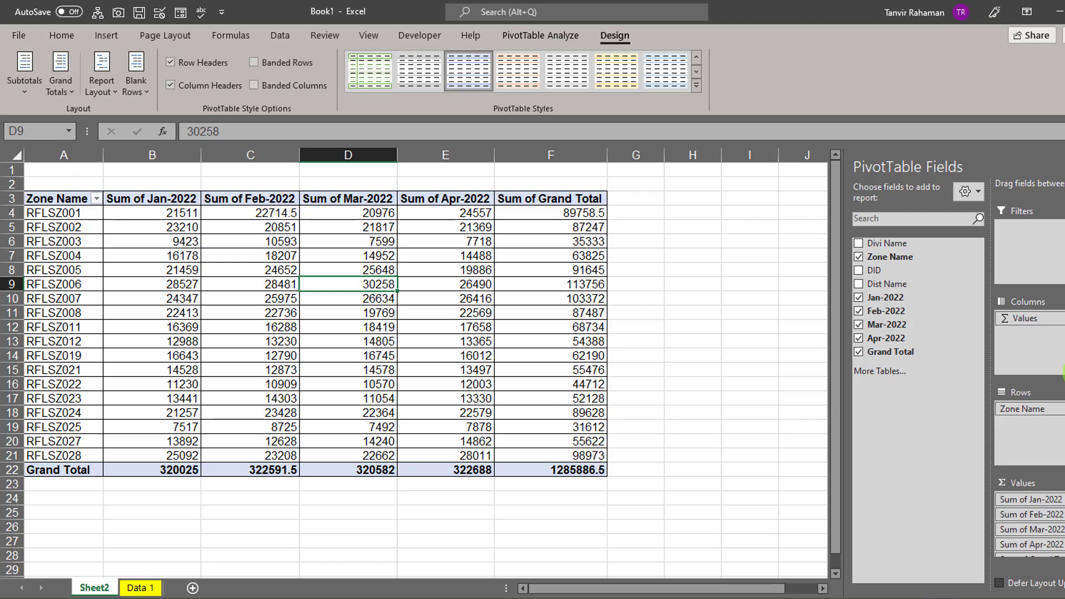
Add Dist Name to the pivot rows below Zone Name and look through the distributors listed under each zone
left_click_drag(906, 286, 1030, 430)
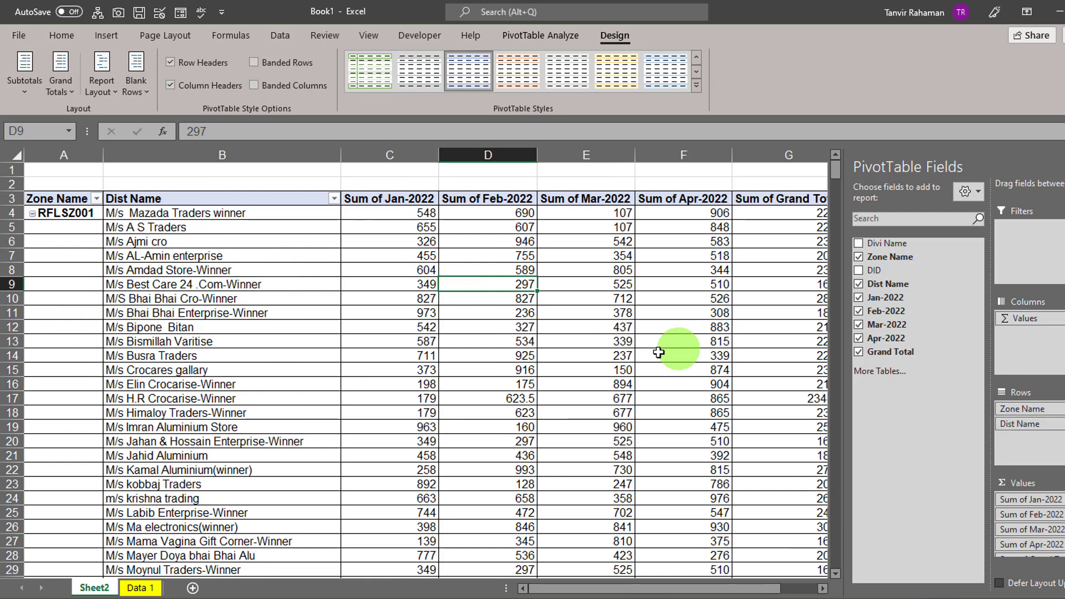
scroll(265, 355, "down", 2)
scroll(265, 356, "down", 6)
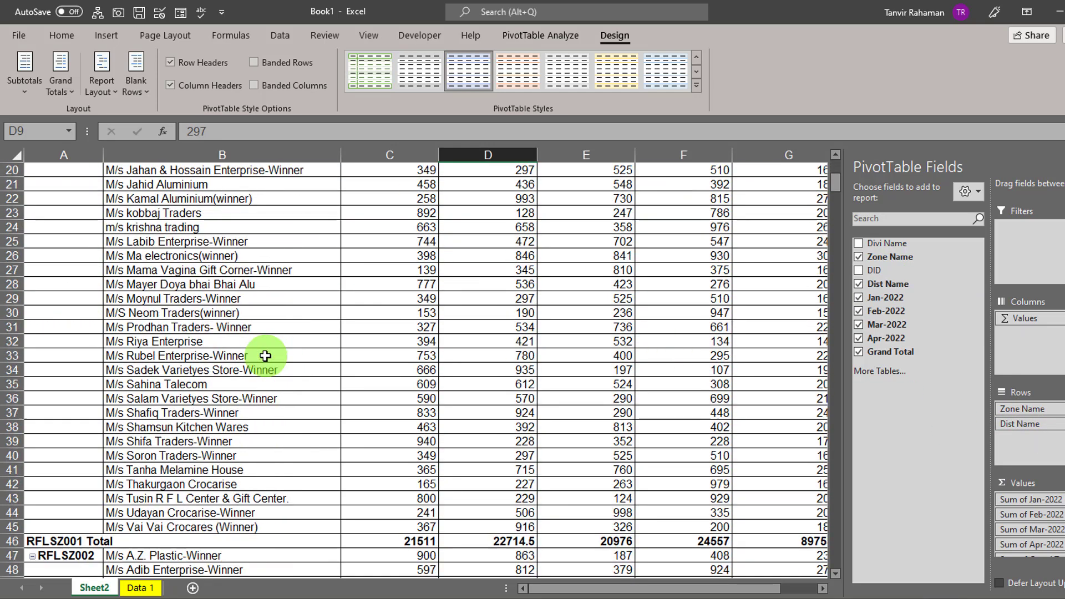
scroll(265, 356, "down", 3)
scroll(265, 356, "up", 4)
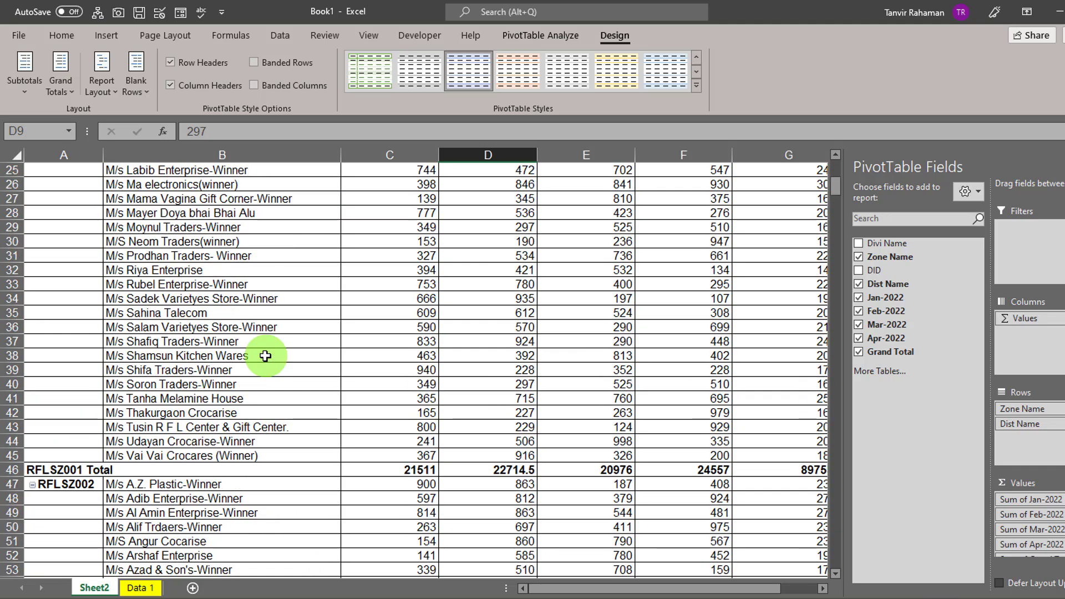
scroll(265, 356, "up", 6)
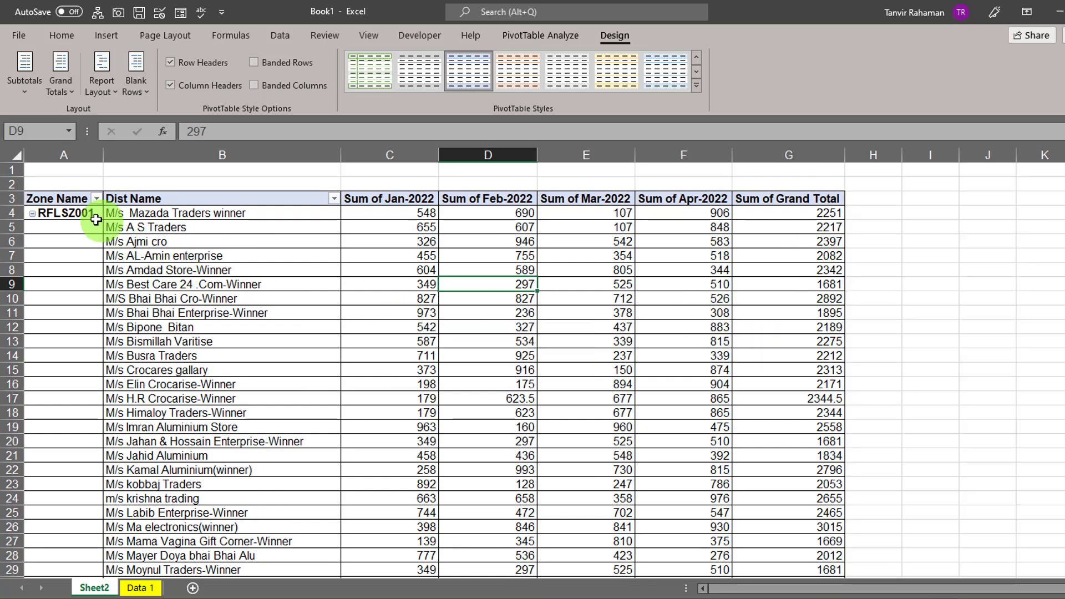
Show the field list again, move Zone Name from the pivot rows to the report filters, and close the field list
mouse_move(433, 476)
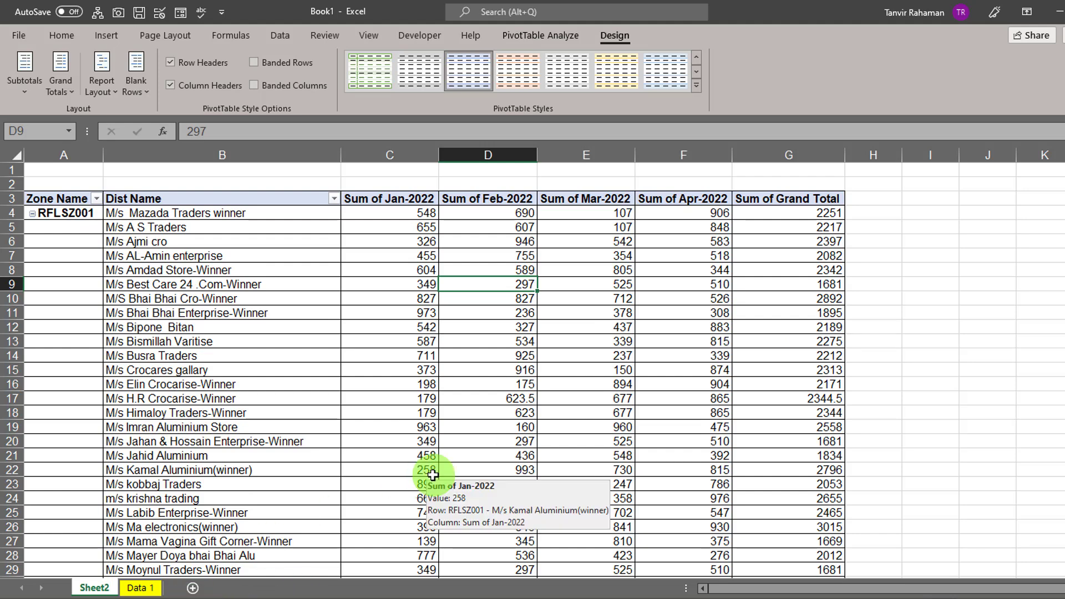
left_click(358, 270)
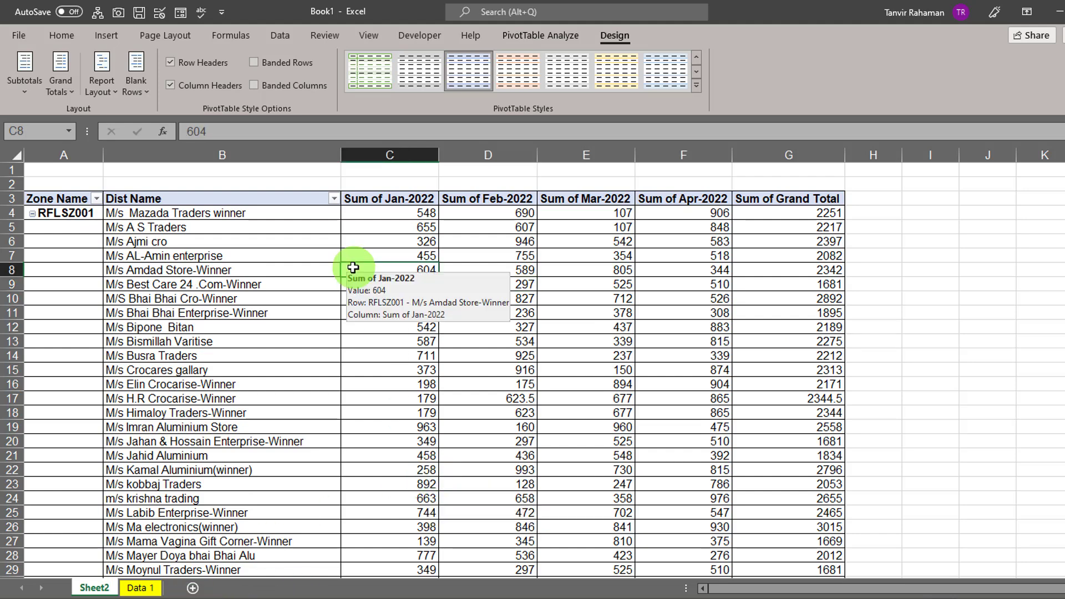
left_click(576, 37)
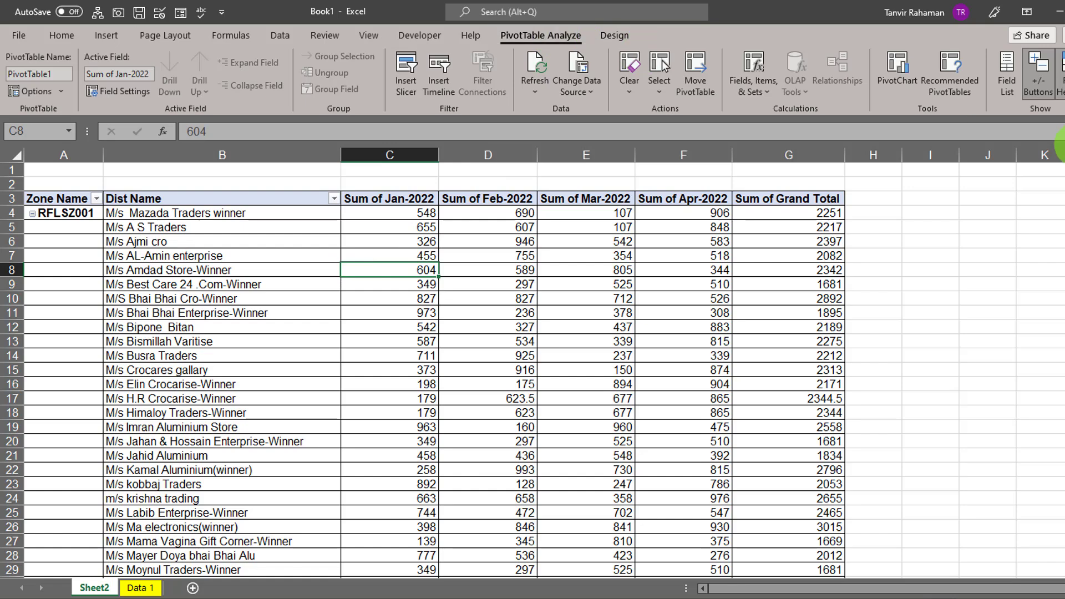
left_click(1006, 74)
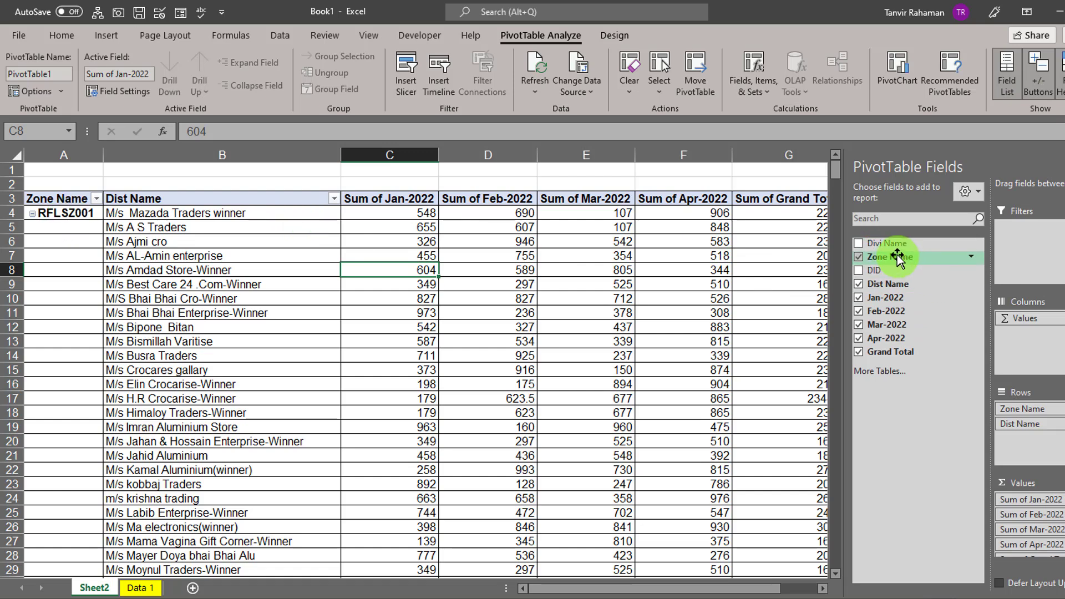
left_click_drag(897, 258, 1043, 241)
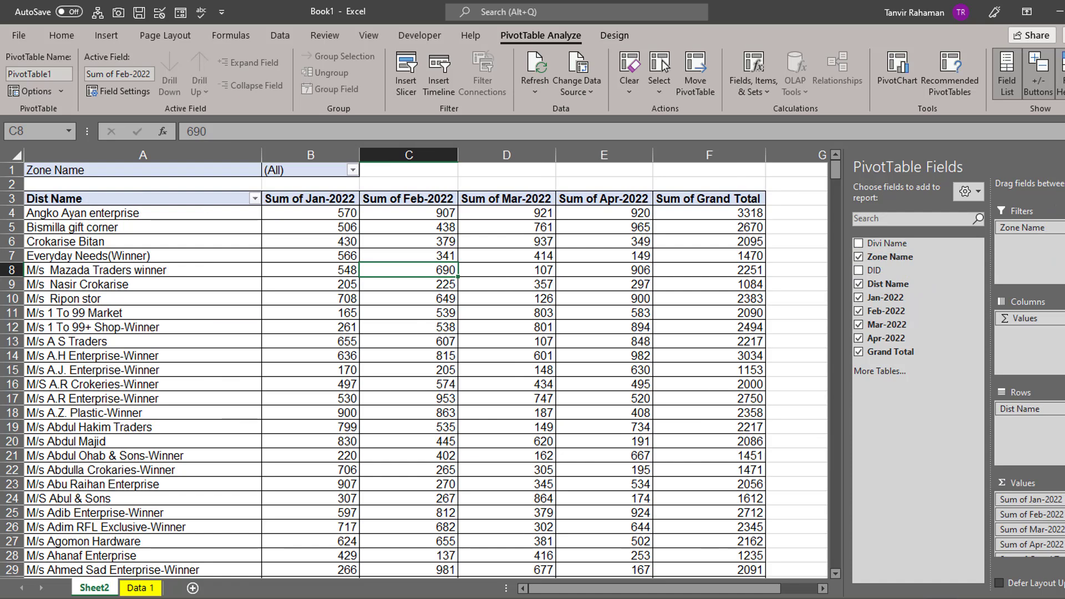
left_click(1063, 167)
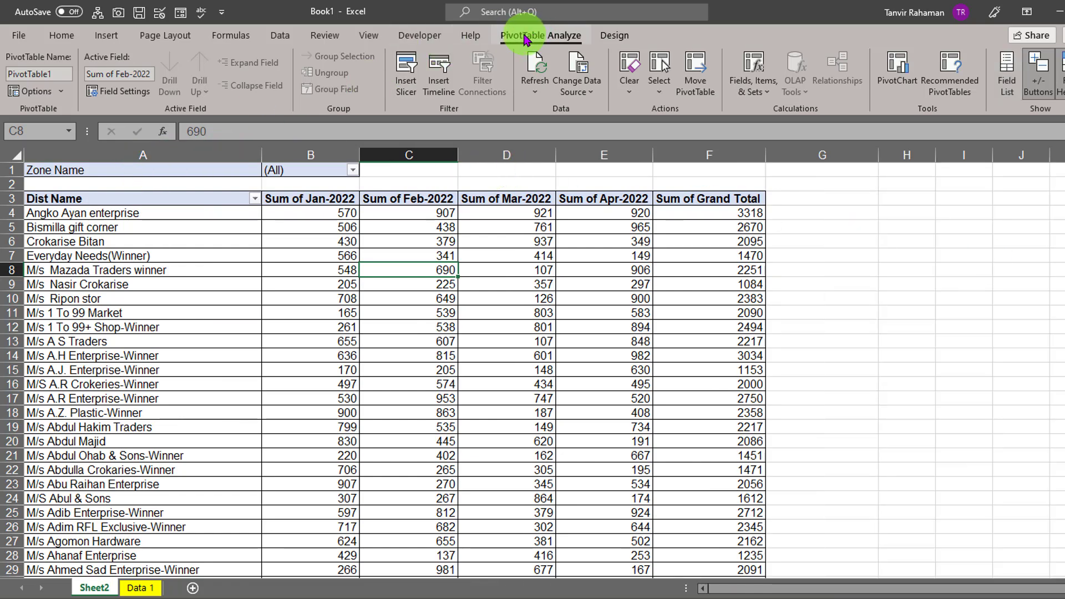
Generate separate report filter pages from the pivot table for every Zone Name value
left_click(62, 92)
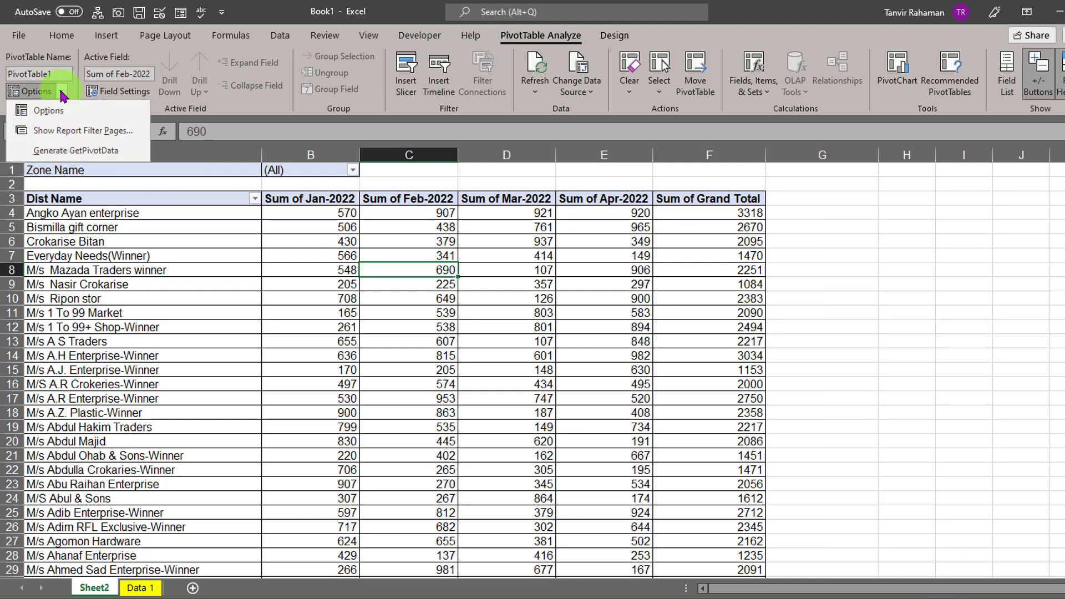
left_click(93, 138)
left_click_drag(614, 247, 302, 239)
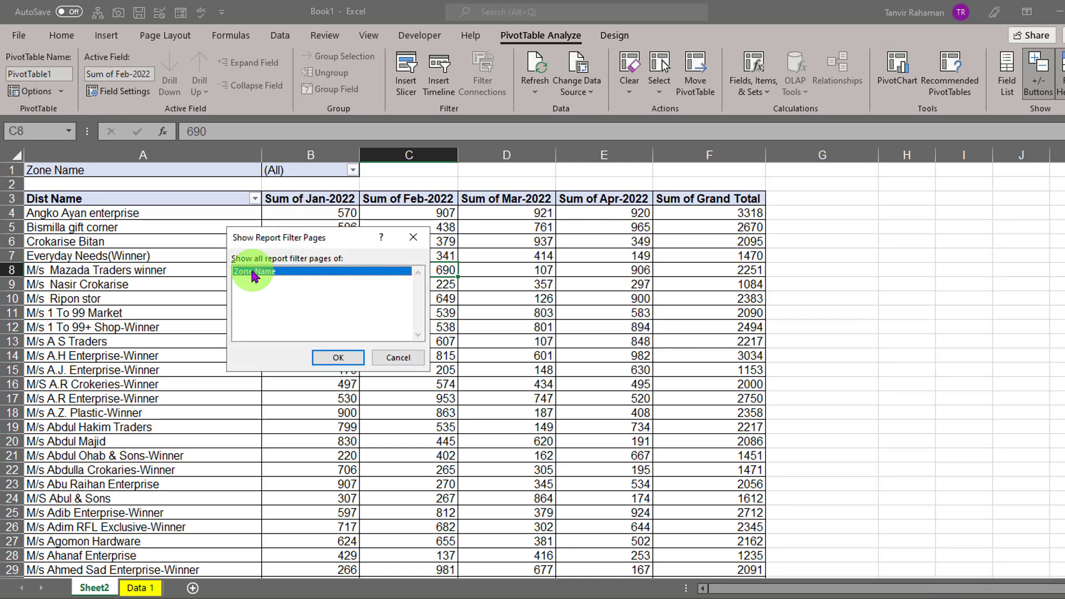
left_click(342, 357)
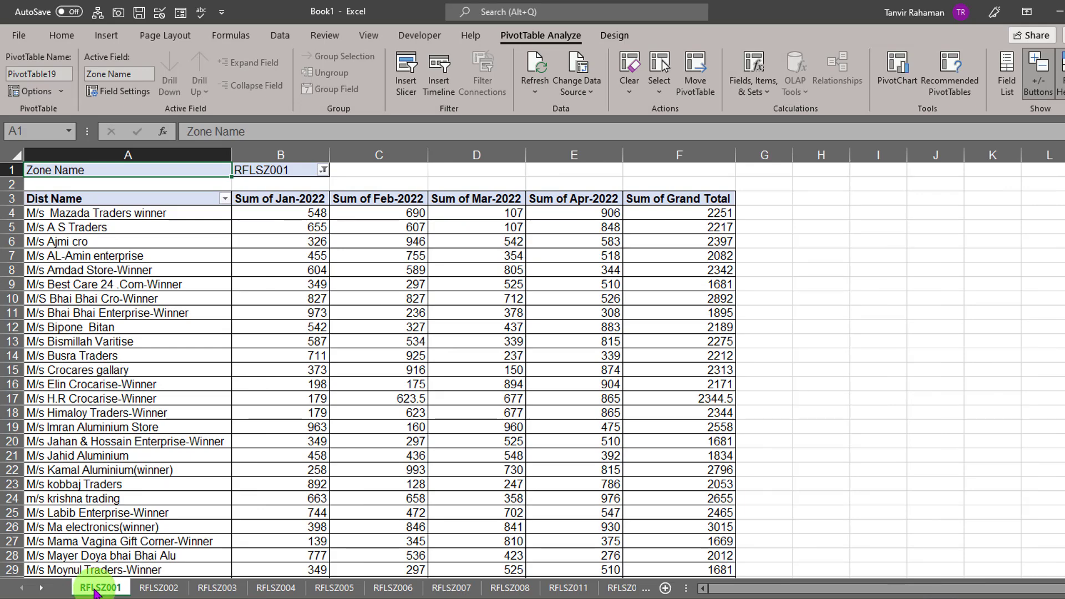
Look through the generated zone sheets RFLSZ001 to RFLSZ008, examining each zone's distributors and monthly sums
left_click(159, 588)
left_click(217, 587)
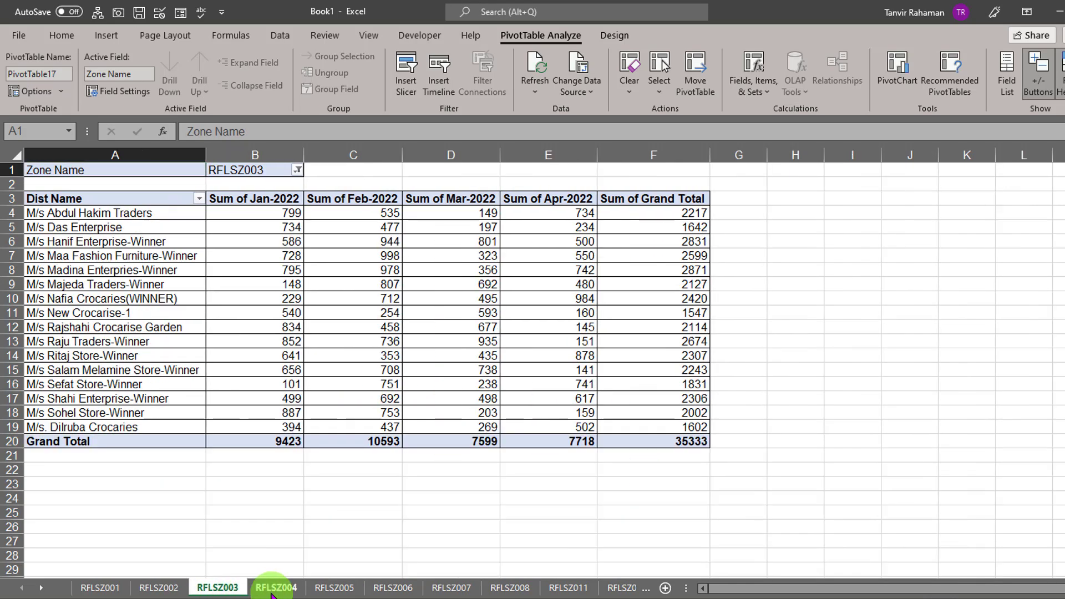
left_click(274, 590)
left_click(334, 590)
left_click(393, 590)
left_click(451, 590)
left_click(509, 590)
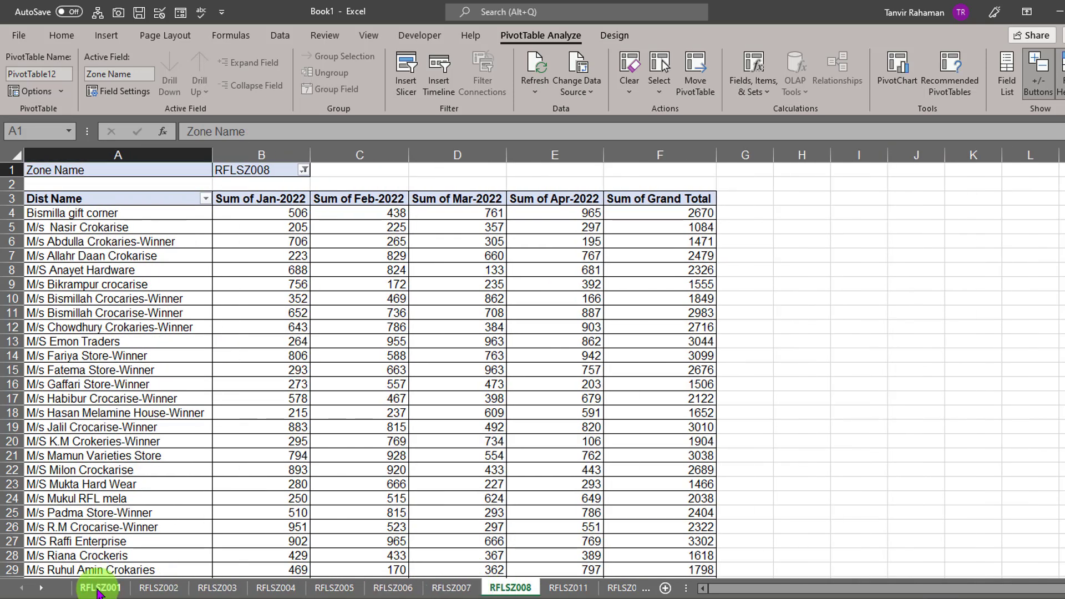
left_click(99, 589)
left_click(149, 589)
left_click(216, 588)
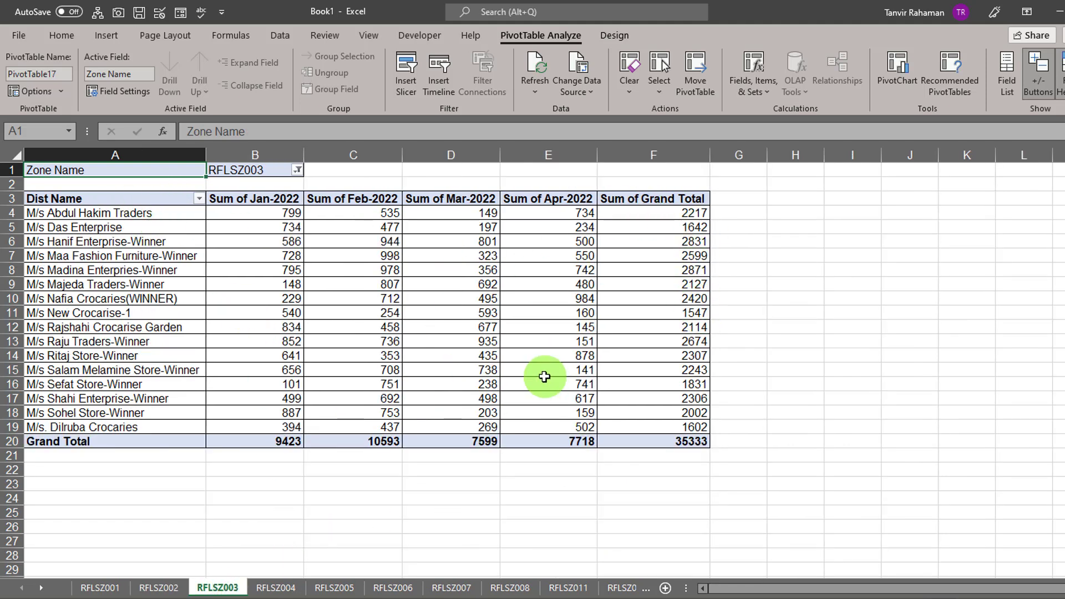
mouse_move(544, 376)
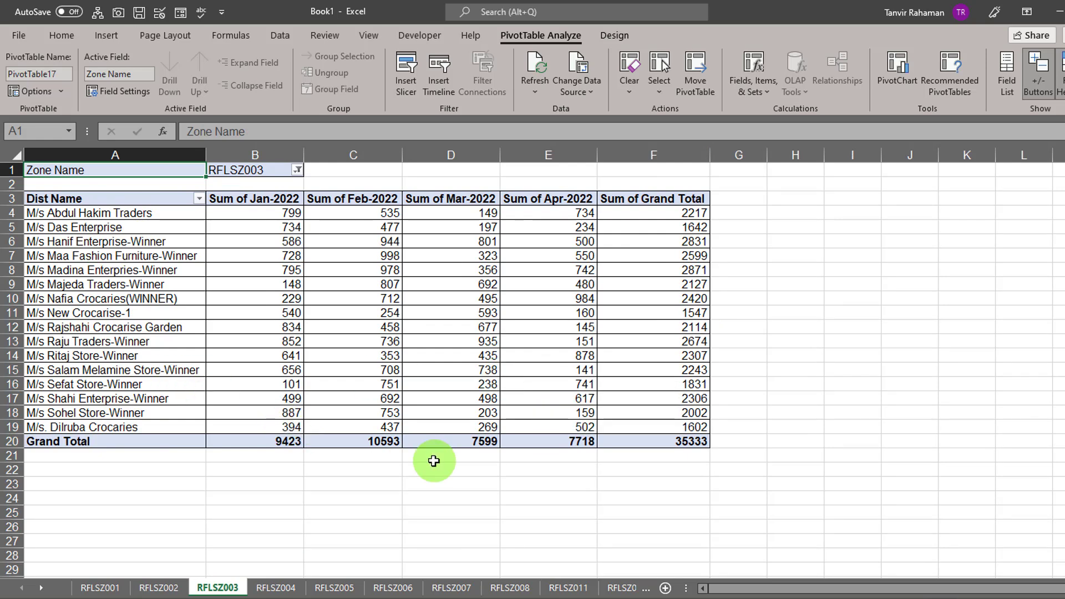
key("ctrl+Page_Down")
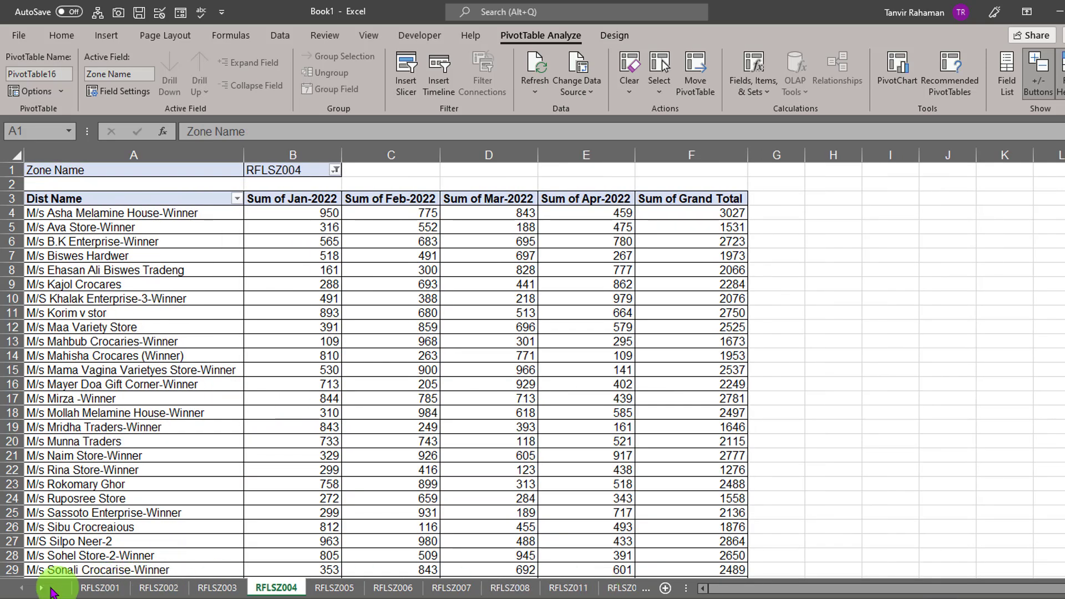
Activate the Data 1 sheet from the full list of sheets and return to its first distributor rows
right_click(22, 587)
left_click(25, 573)
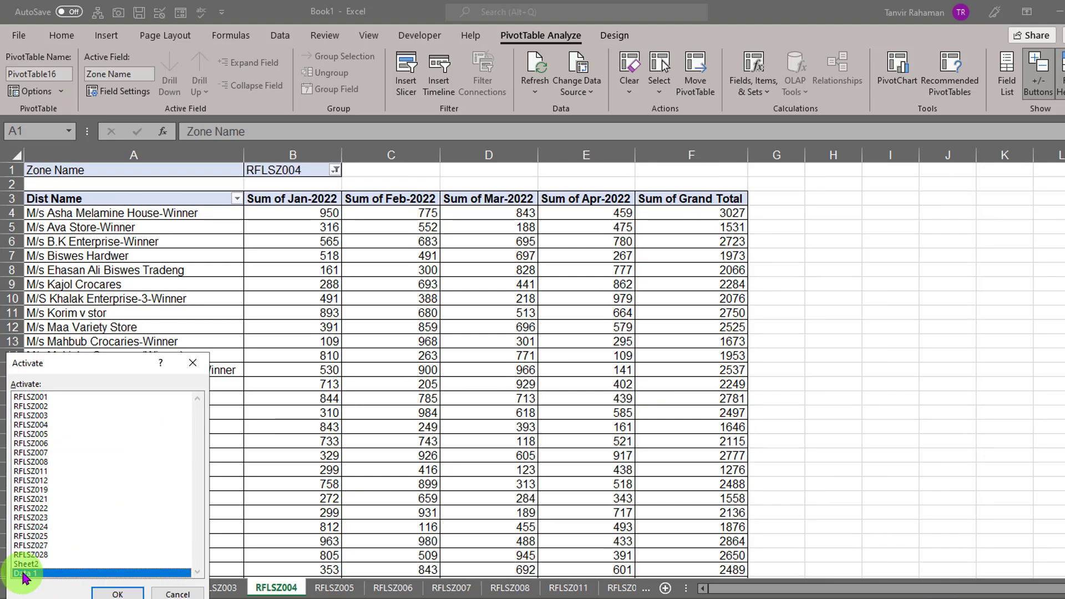
left_click(111, 593)
left_click(351, 396)
scroll(311, 404, "up", 5)
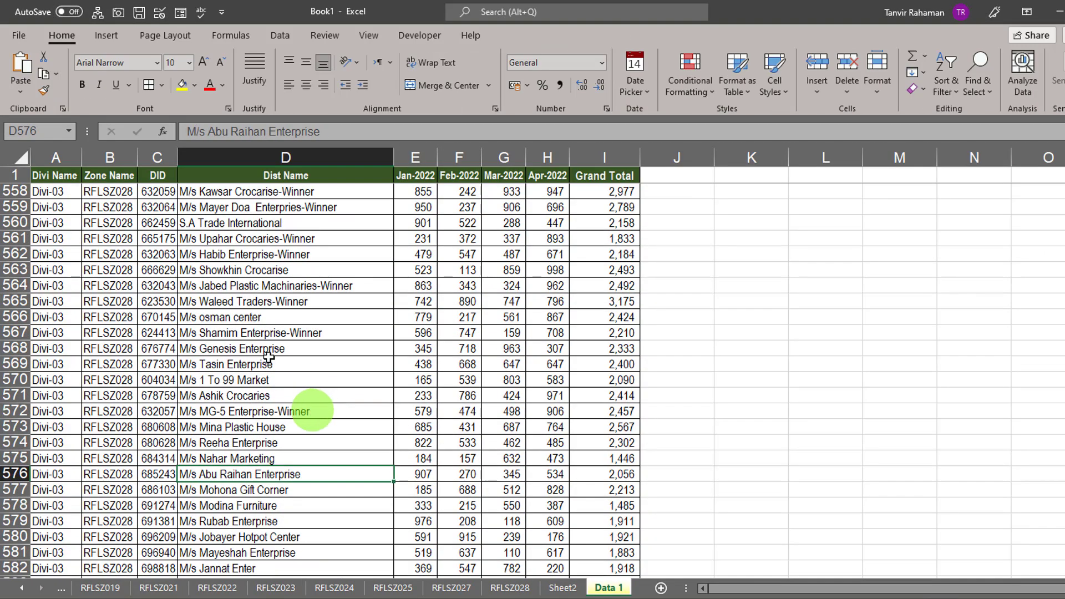
scroll(308, 335, "up", 7)
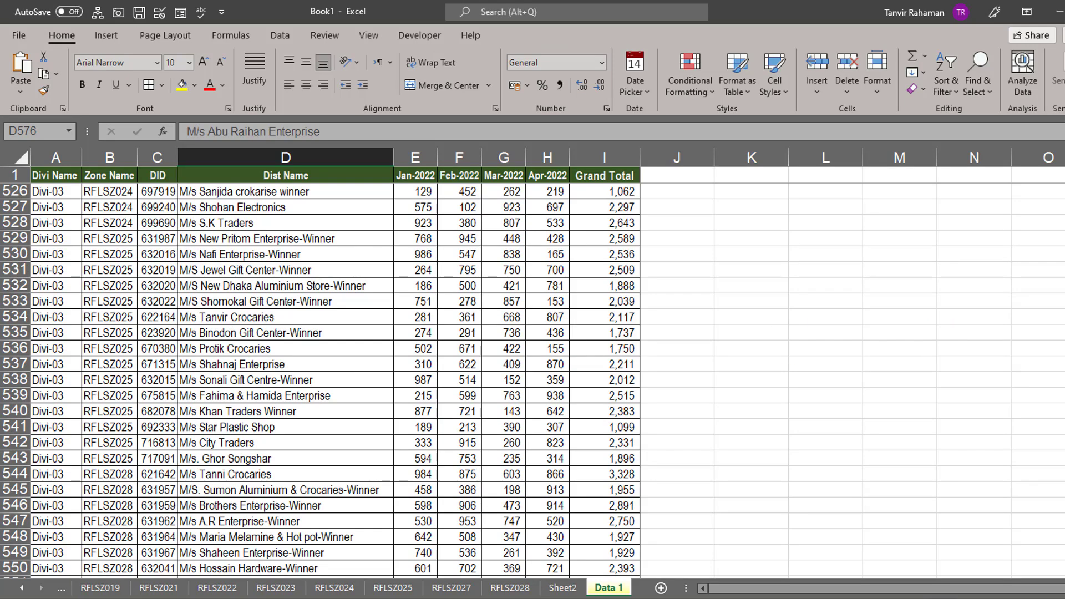
scroll(506, 255, "up", 20)
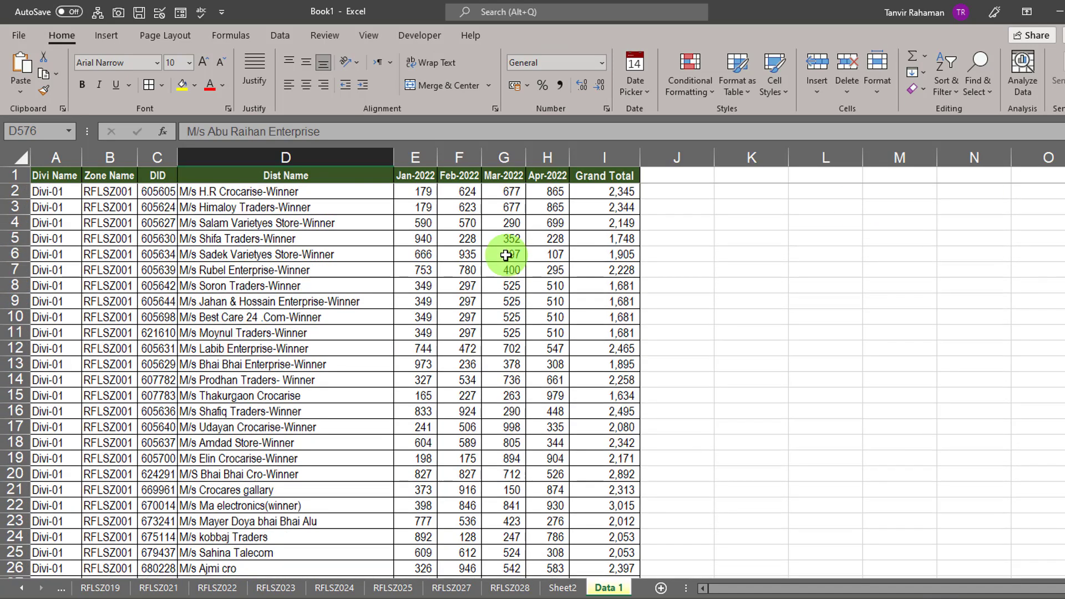